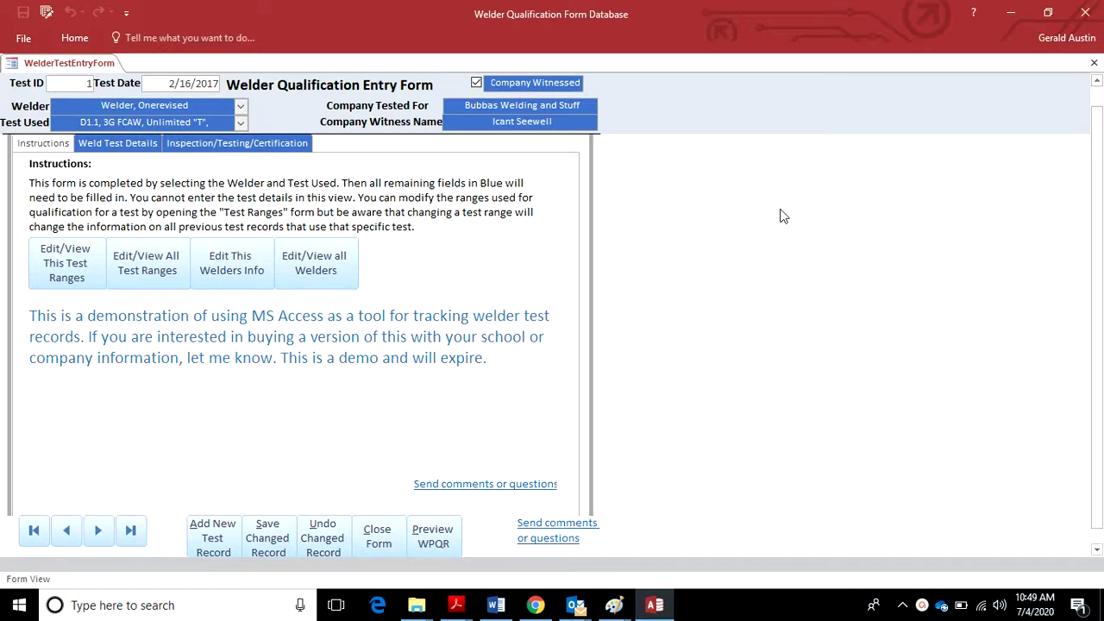
# Look through the available choices for the welder and the test used on the first test record
pyautogui.click(242, 107)
pyautogui.click(242, 106)
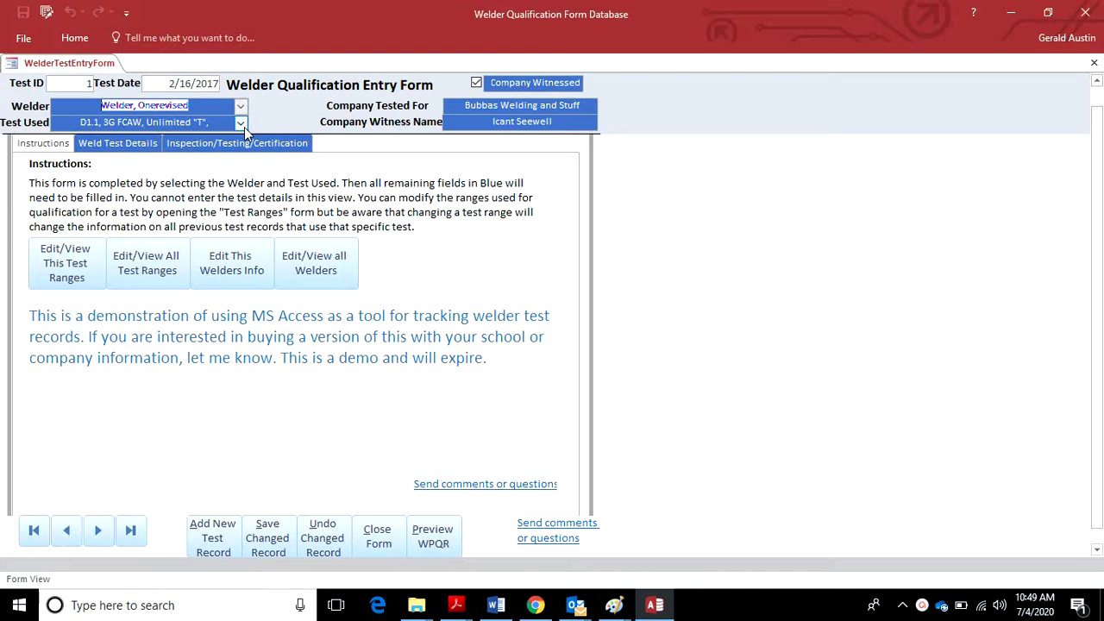
pyautogui.click(242, 125)
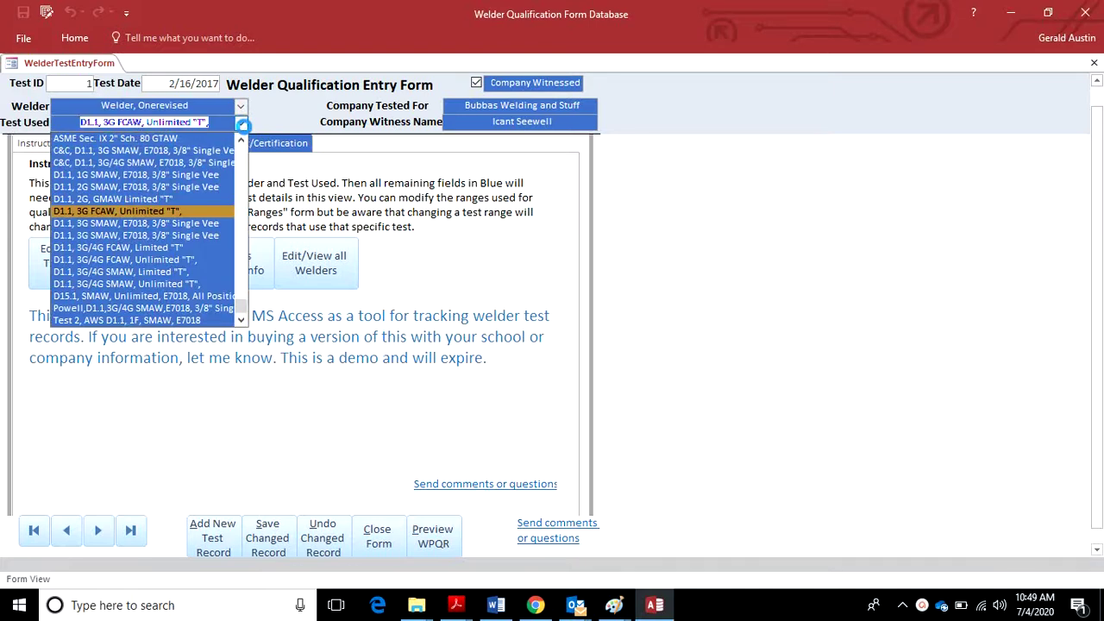
pyautogui.click(242, 125)
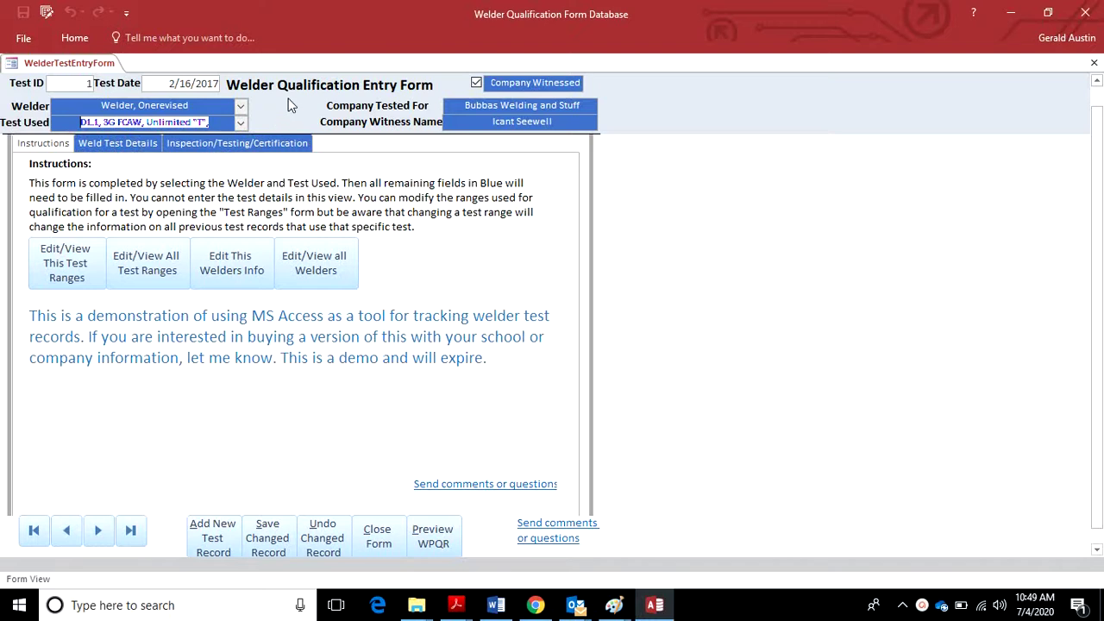
# Review the inspection, testing and certification details while advancing through the records to test ID 4
pyautogui.click(242, 143)
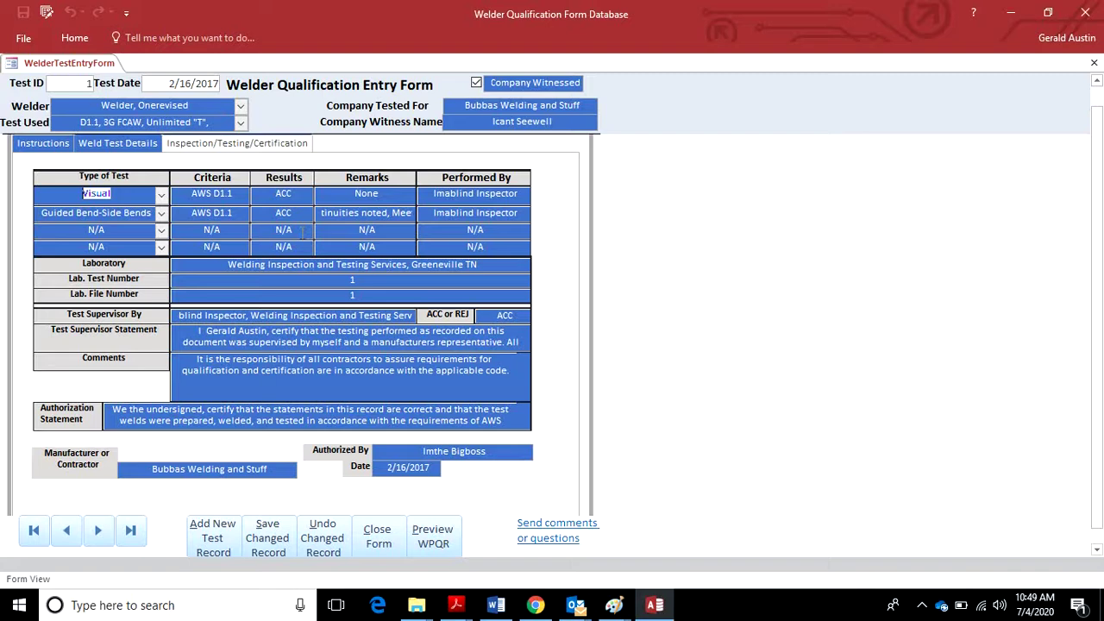
pyautogui.click(100, 531)
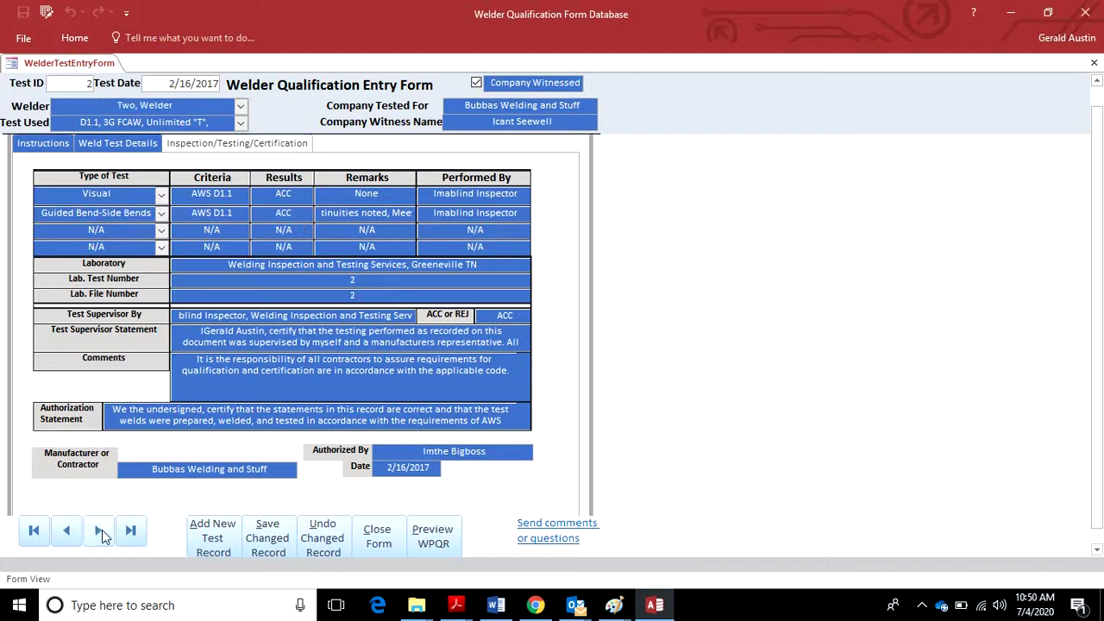
pyautogui.click(99, 531)
pyautogui.click(99, 531)
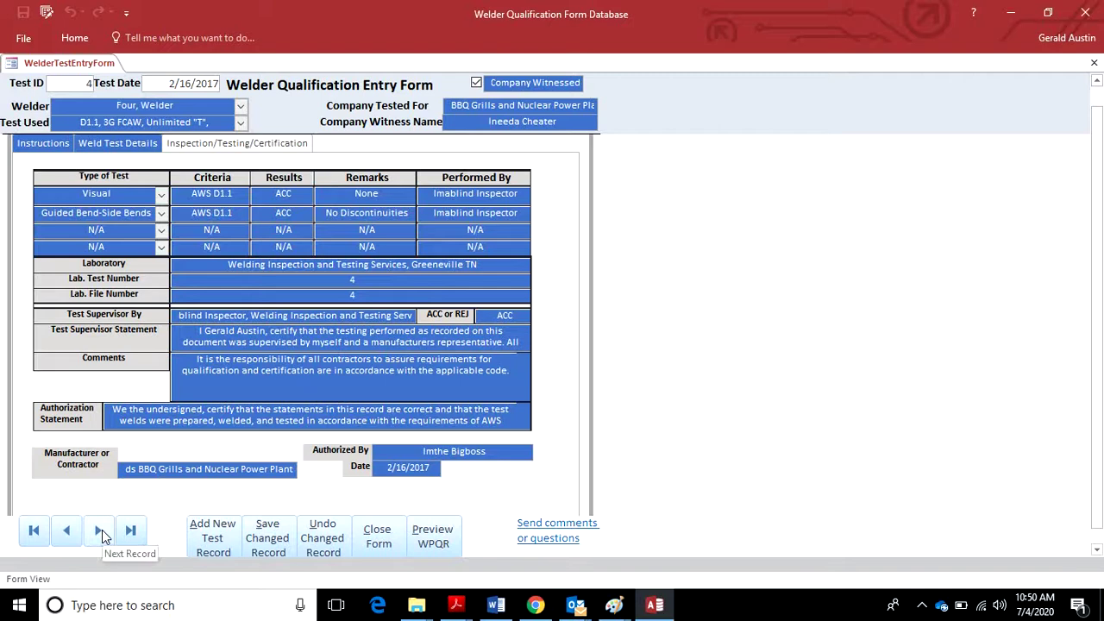
# Preview the WPQR for test ID 4, acknowledging the demo notice and answering N to printing
pyautogui.click(434, 543)
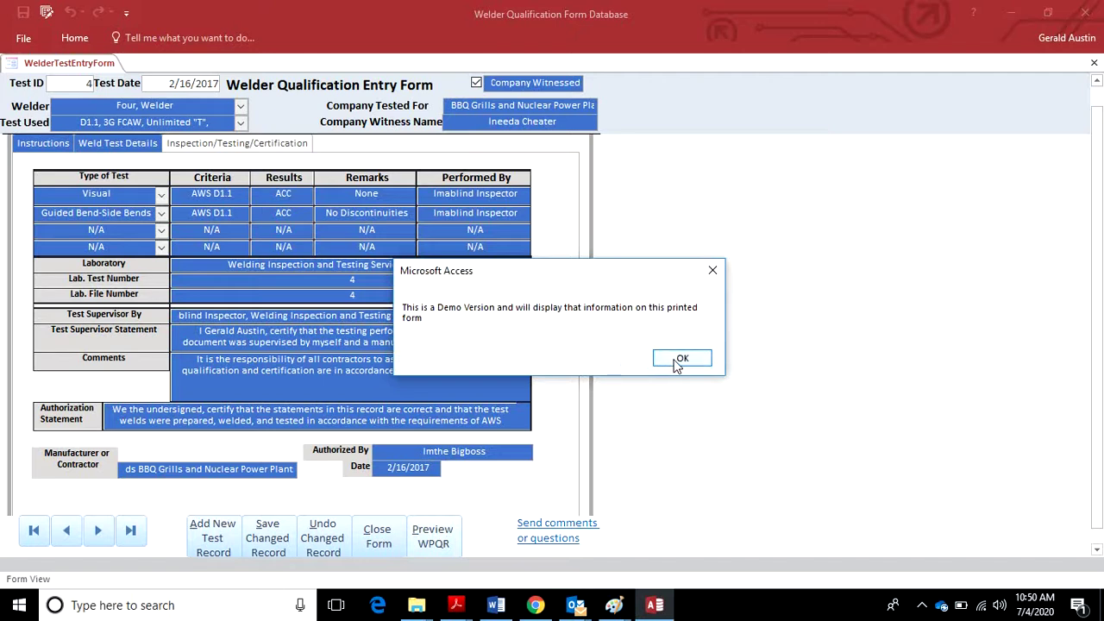
pyautogui.click(680, 359)
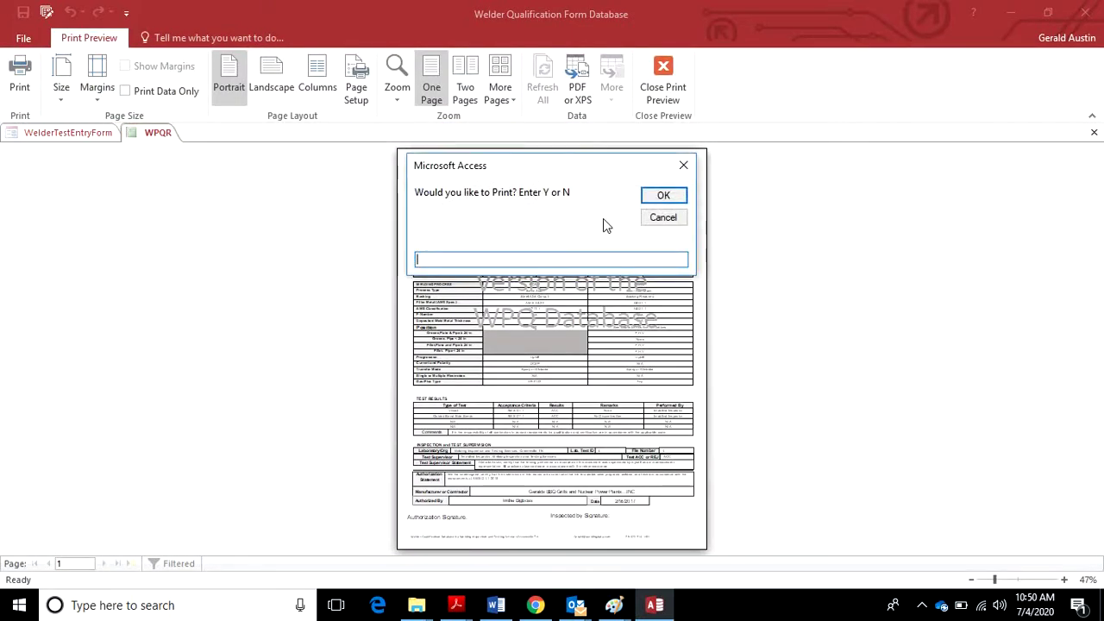
pyautogui.write('n')
pyautogui.press('Return')
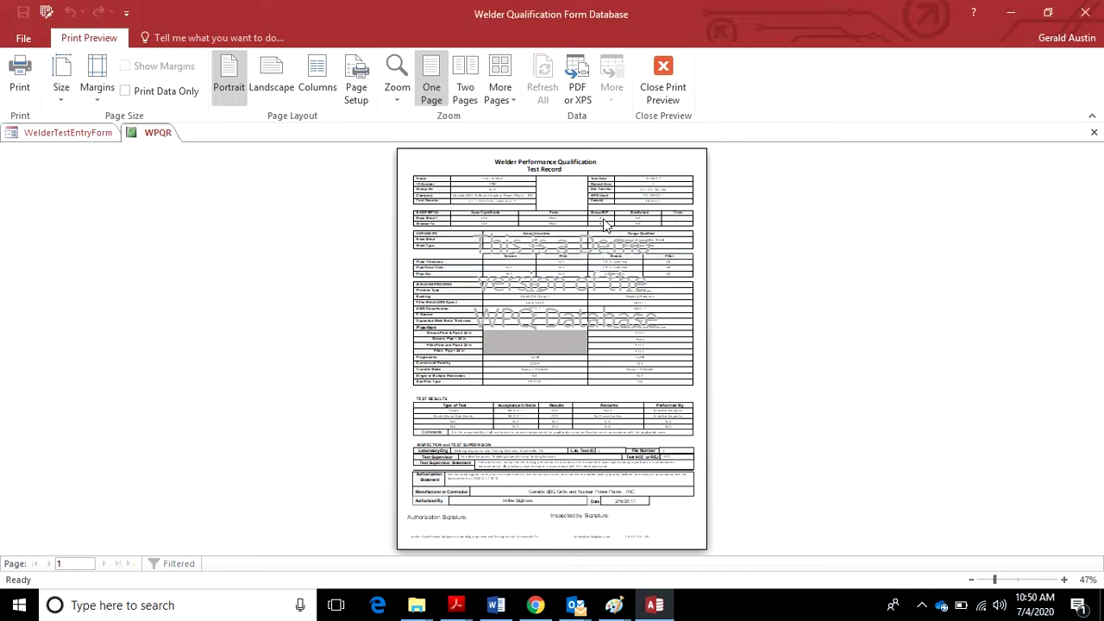
# Examine the previewed Welder Performance Qualification Test Record up close, from its header to the authorization section, and close the preview
pyautogui.click(583, 246)
pyautogui.scroll(2, 583, 245)
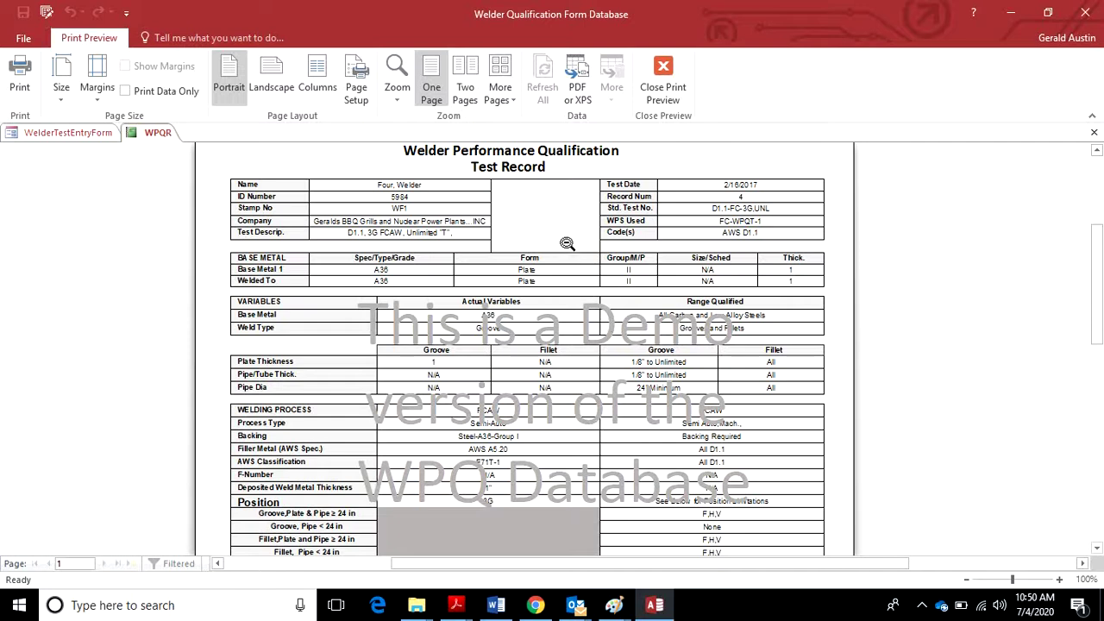
pyautogui.scroll(-3, 559, 195)
pyautogui.scroll(-5, 561, 198)
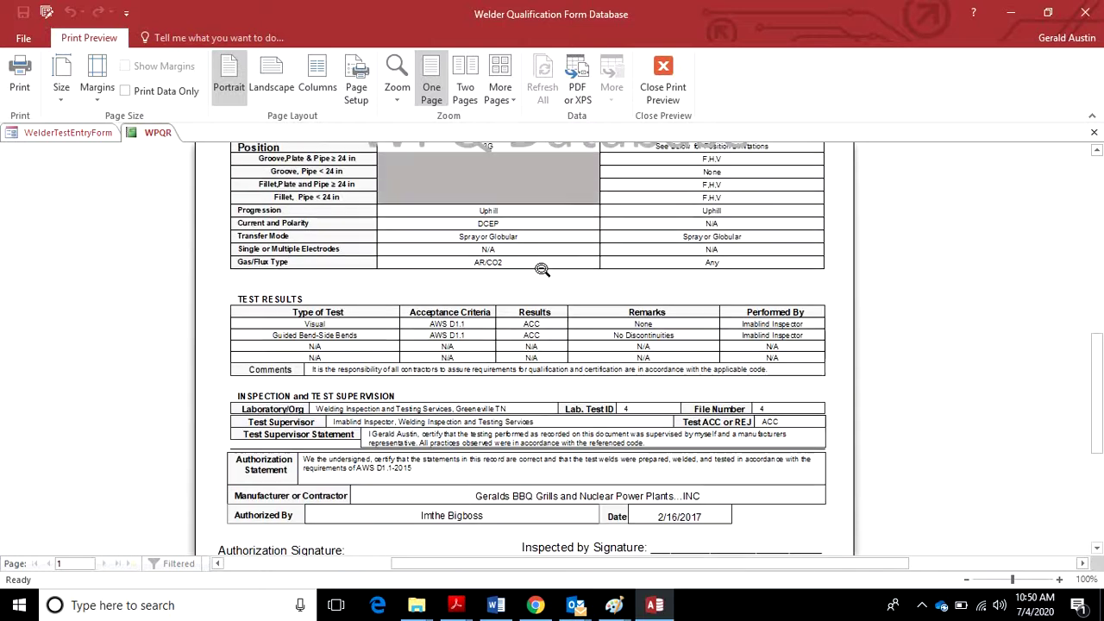
pyautogui.scroll(2, 542, 267)
pyautogui.click(664, 78)
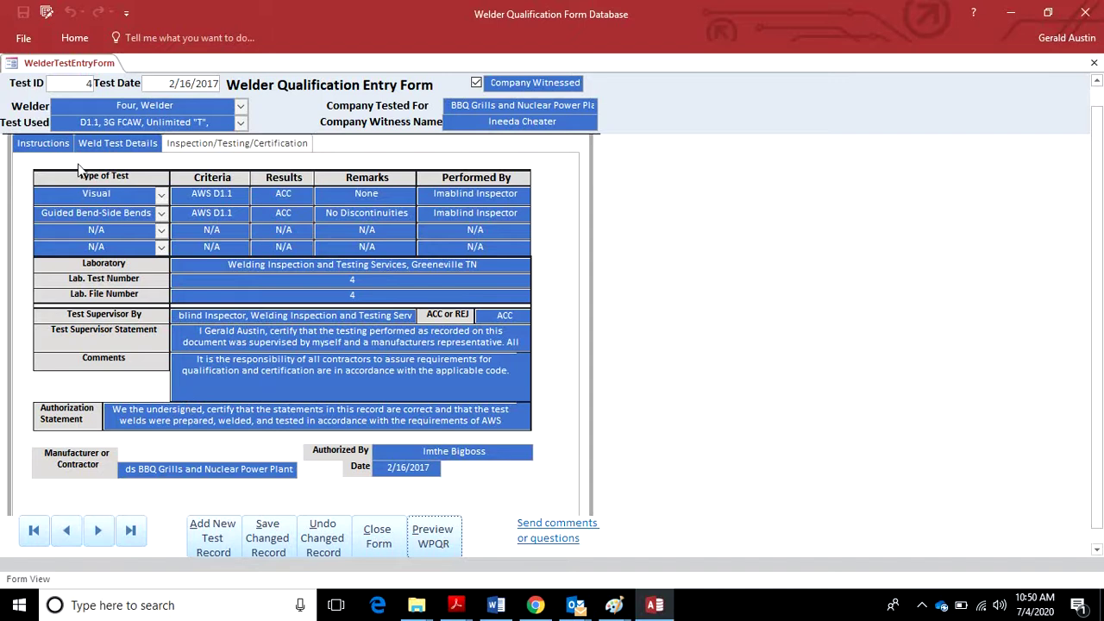
# Review the ranges of the test used in this record, including filler metal and position, and close the ranges form
pyautogui.click(52, 148)
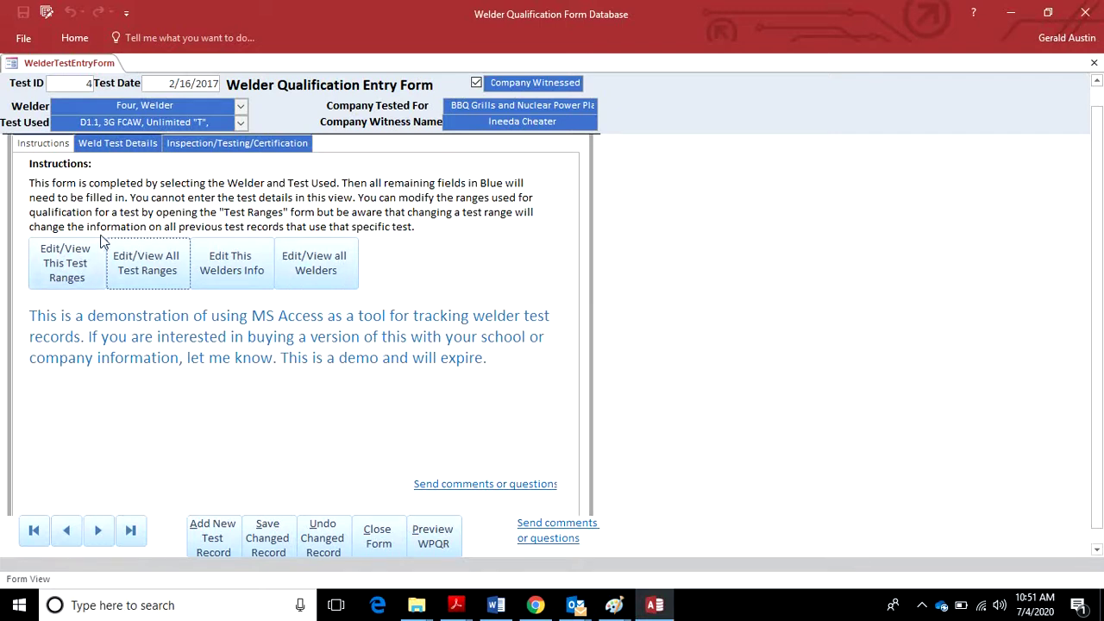
pyautogui.click(67, 276)
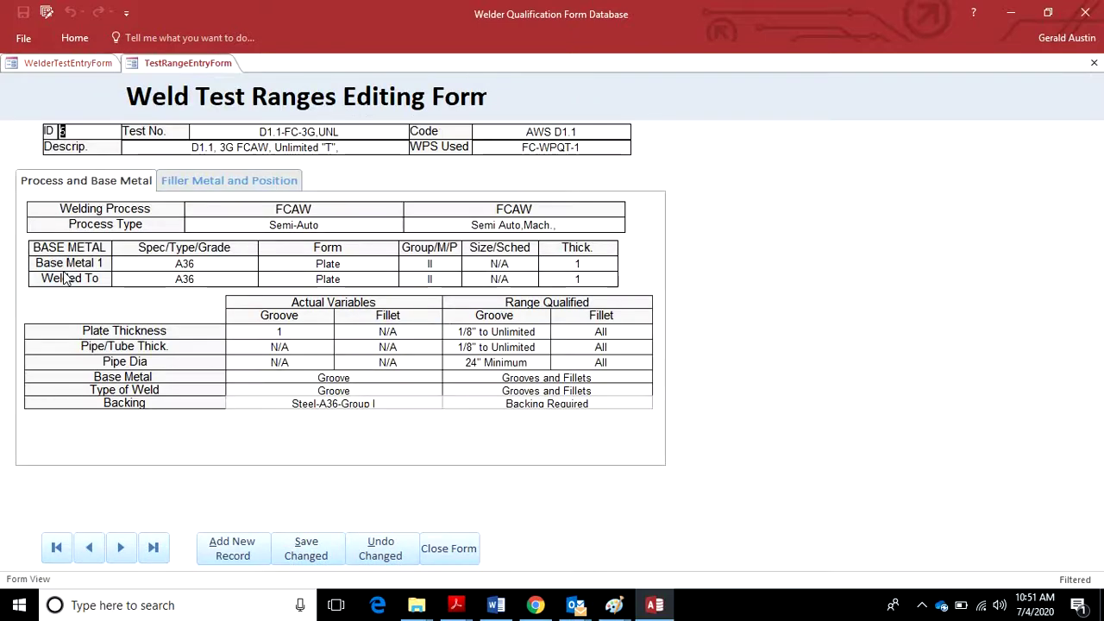
pyautogui.click(457, 265)
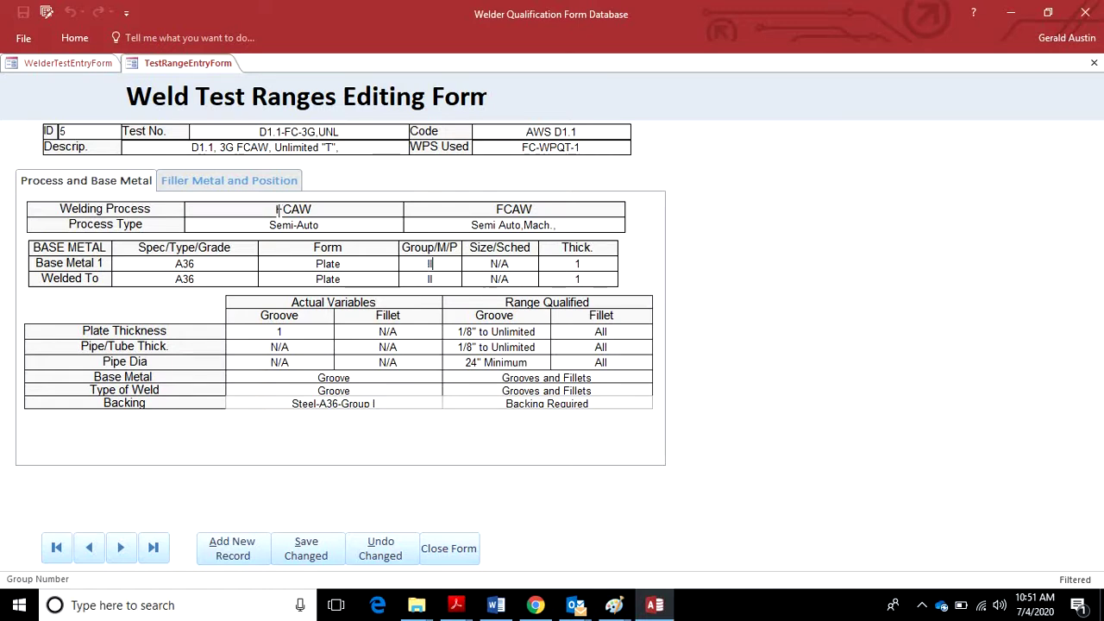
pyautogui.click(257, 182)
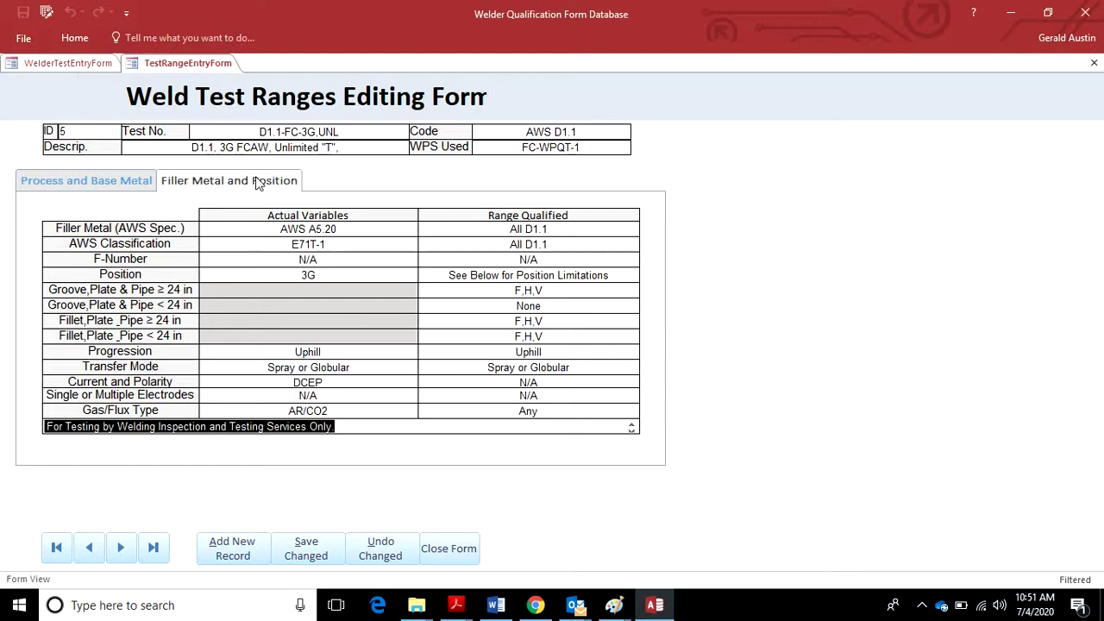
pyautogui.click(463, 554)
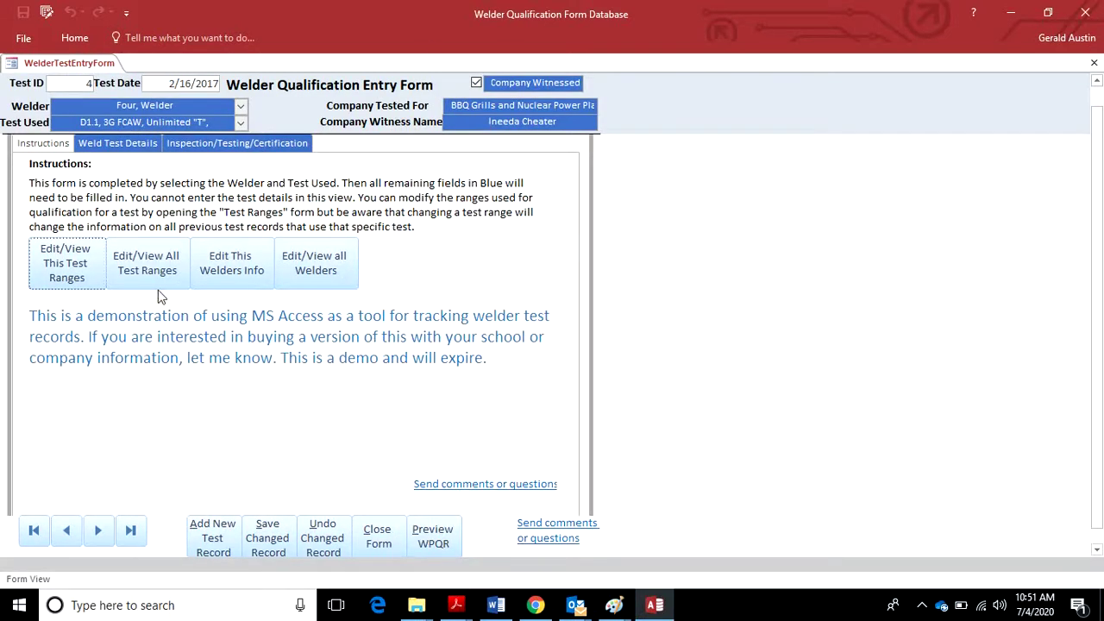
# Open all test ranges, browse forward through the records to ID 7 and back to ID 6, and close the form
pyautogui.click(154, 267)
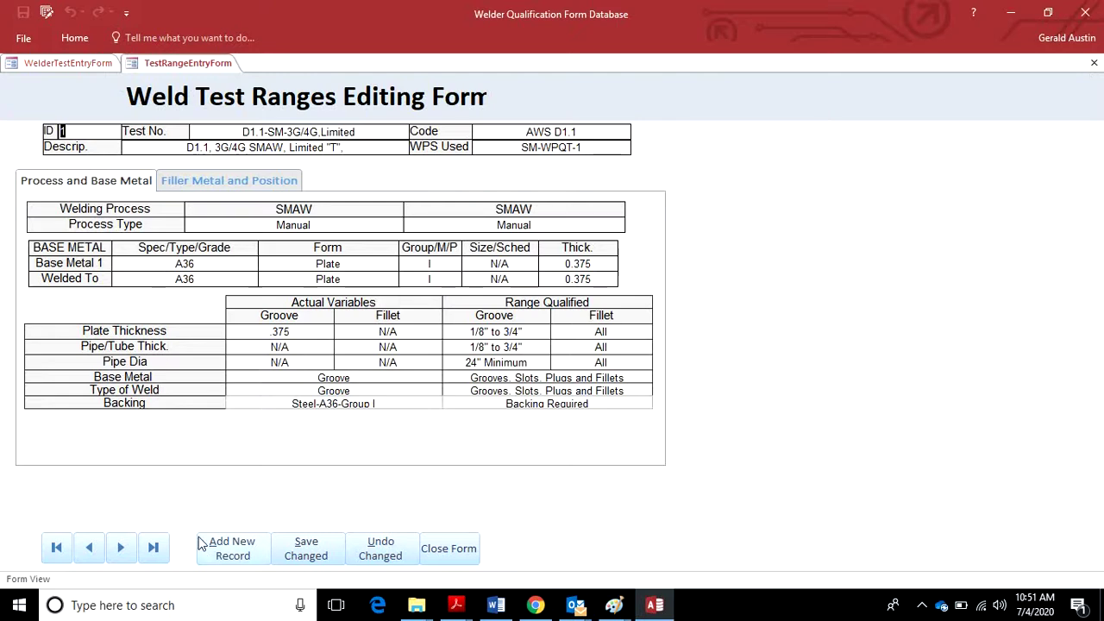
pyautogui.click(125, 549)
pyautogui.click(125, 548)
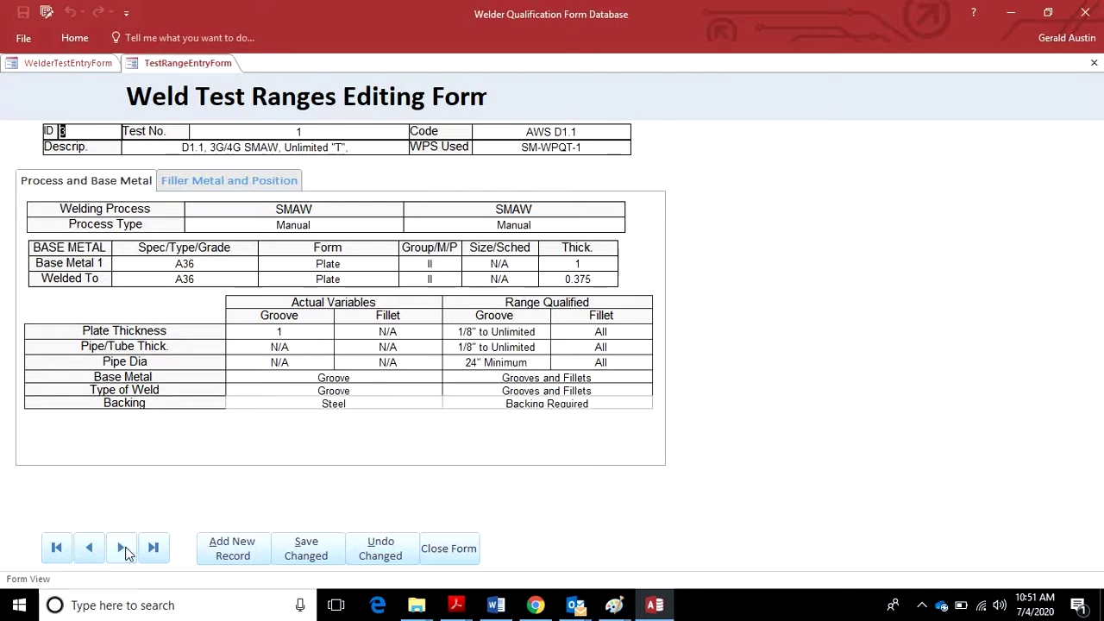
pyautogui.click(125, 548)
pyautogui.click(125, 549)
pyautogui.click(125, 548)
pyautogui.click(125, 549)
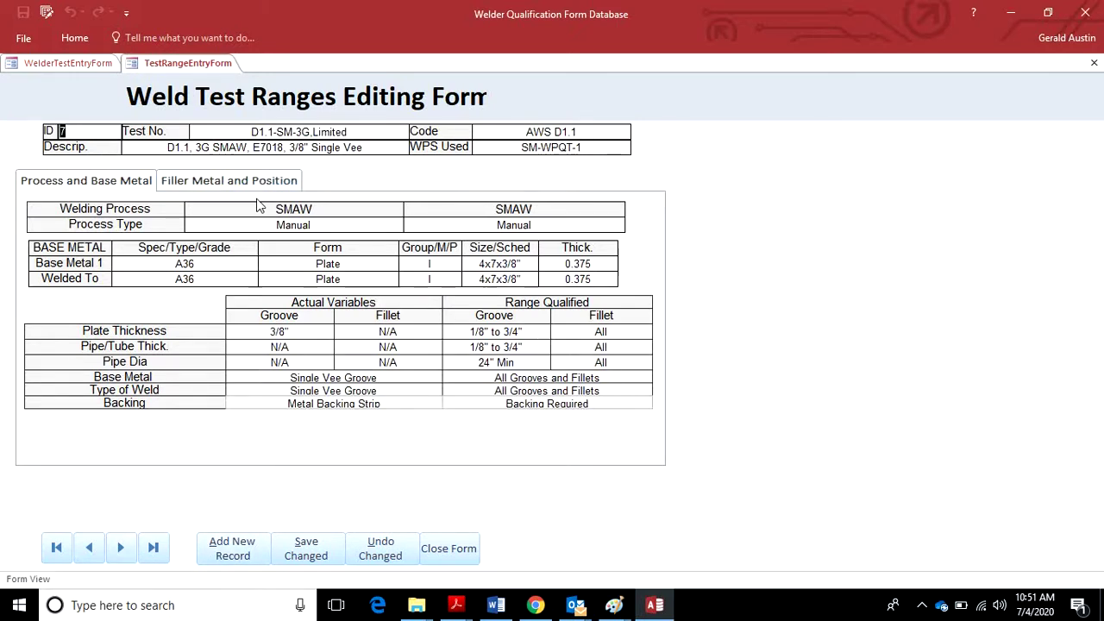
pyautogui.click(89, 548)
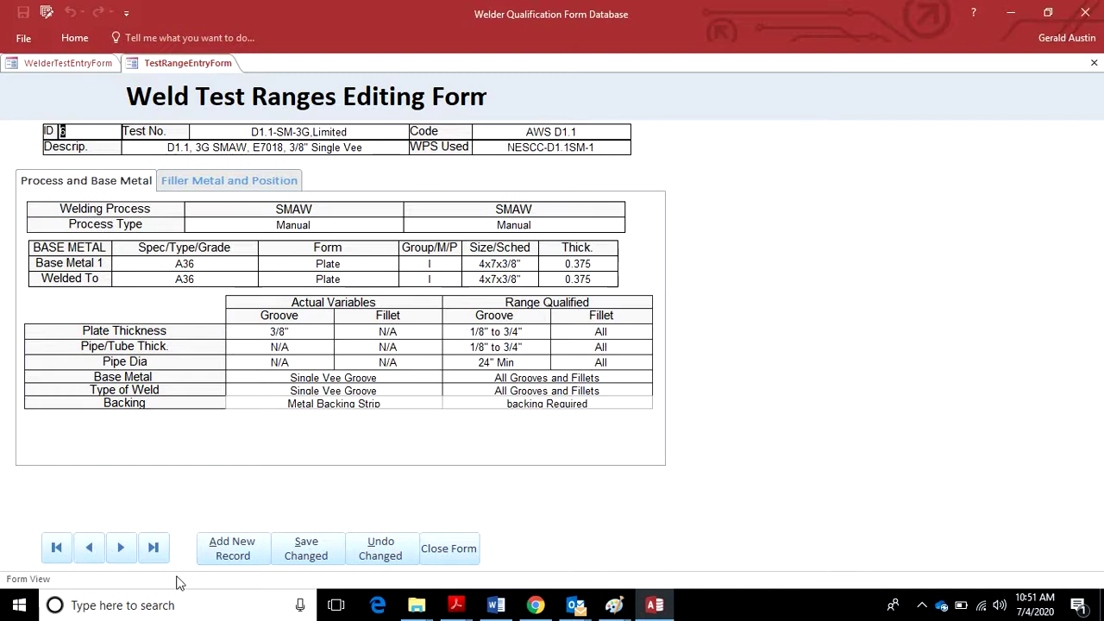
pyautogui.click(451, 548)
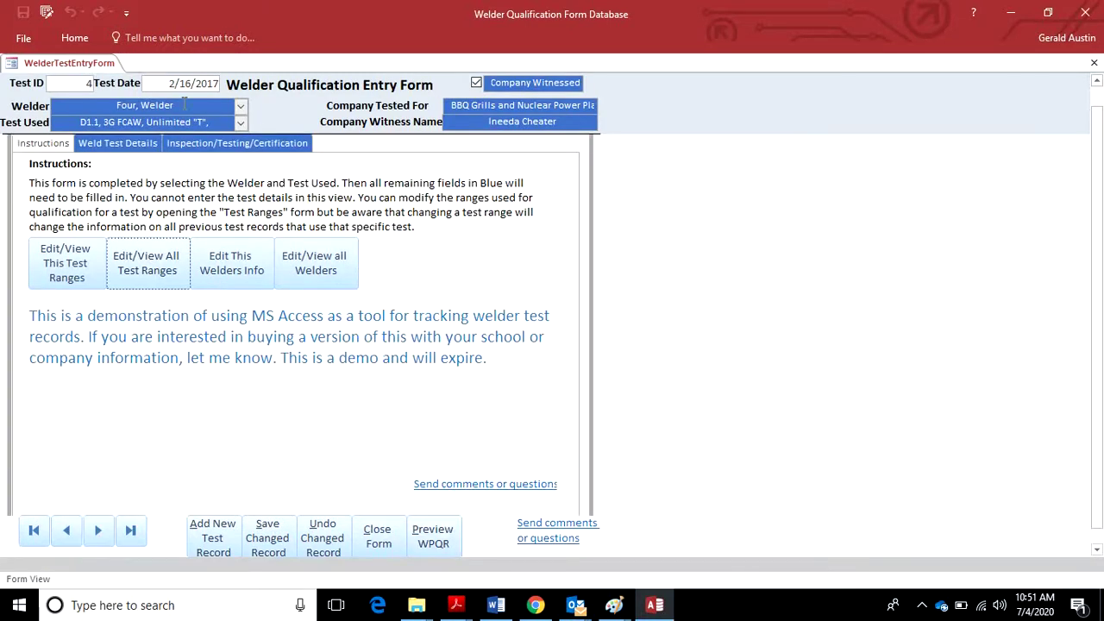
# View the current welder's information and close it, and browse the list of all welders to the fifth record
pyautogui.click(231, 281)
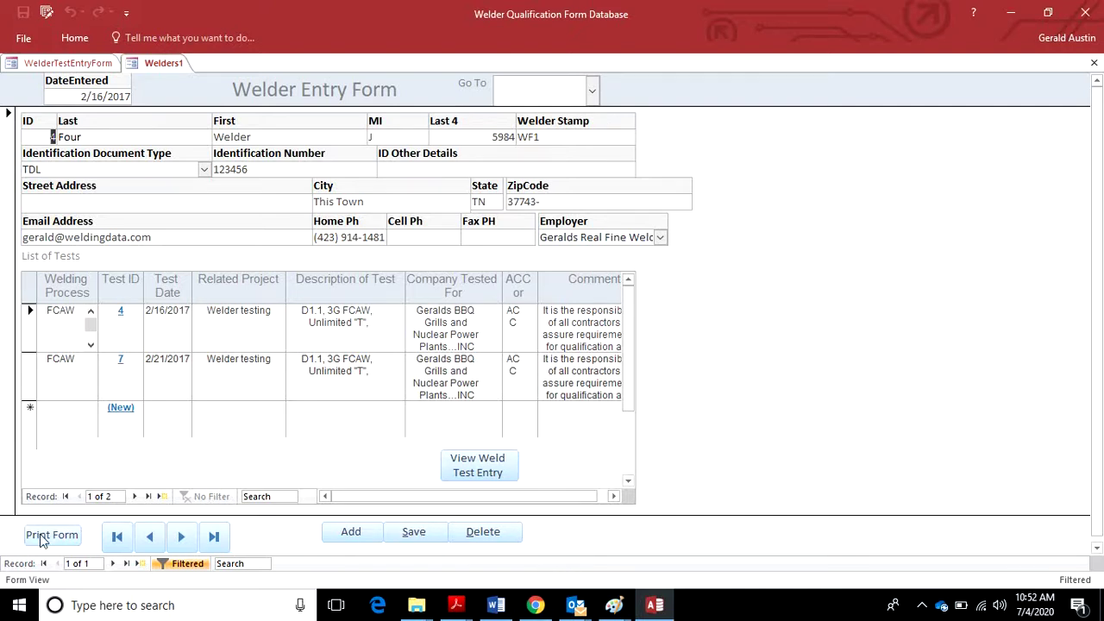
pyautogui.click(1094, 64)
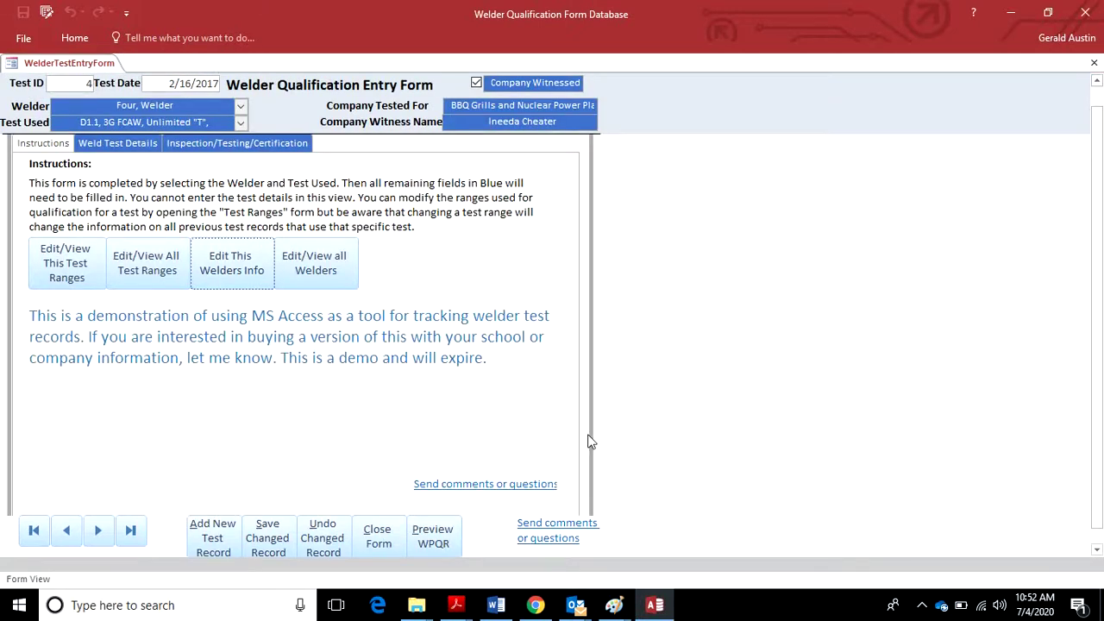
pyautogui.click(324, 262)
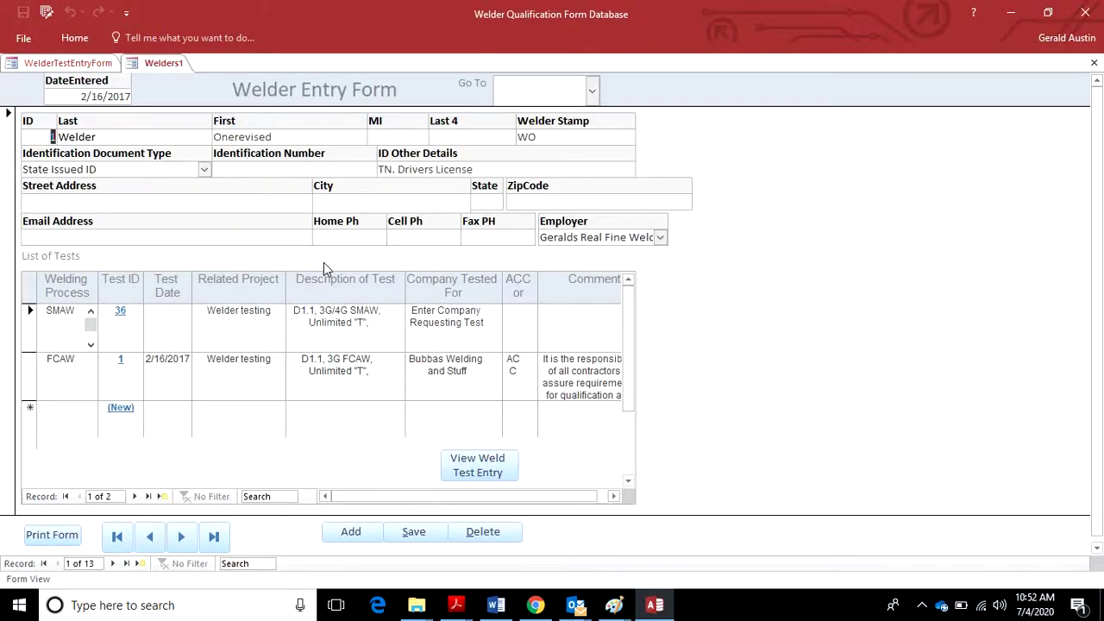
pyautogui.click(181, 536)
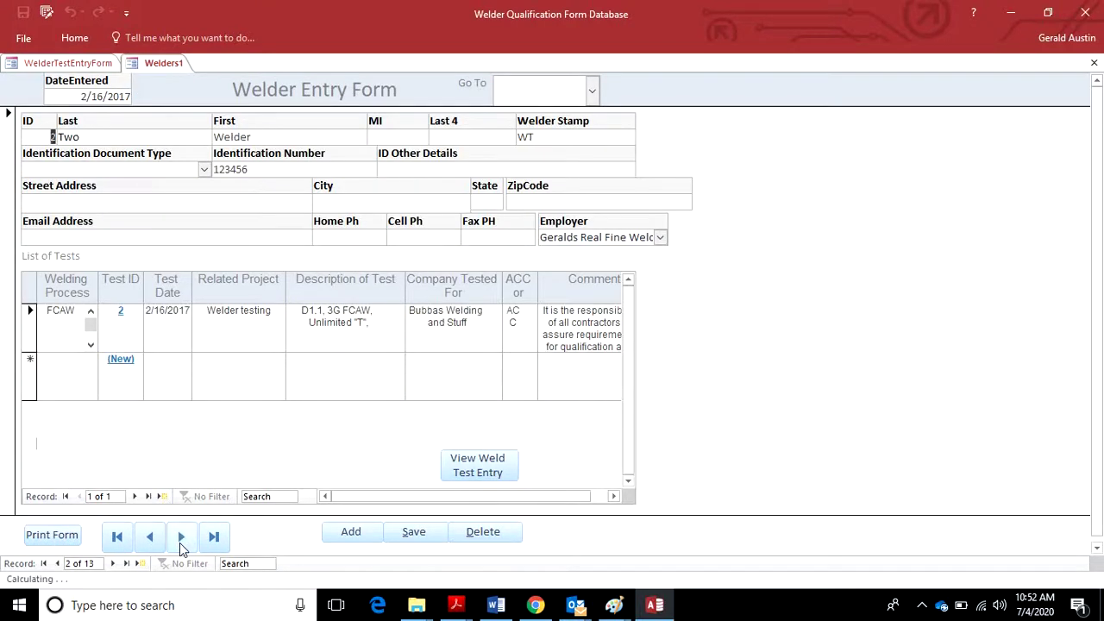
pyautogui.click(181, 537)
pyautogui.click(181, 537)
pyautogui.click(182, 537)
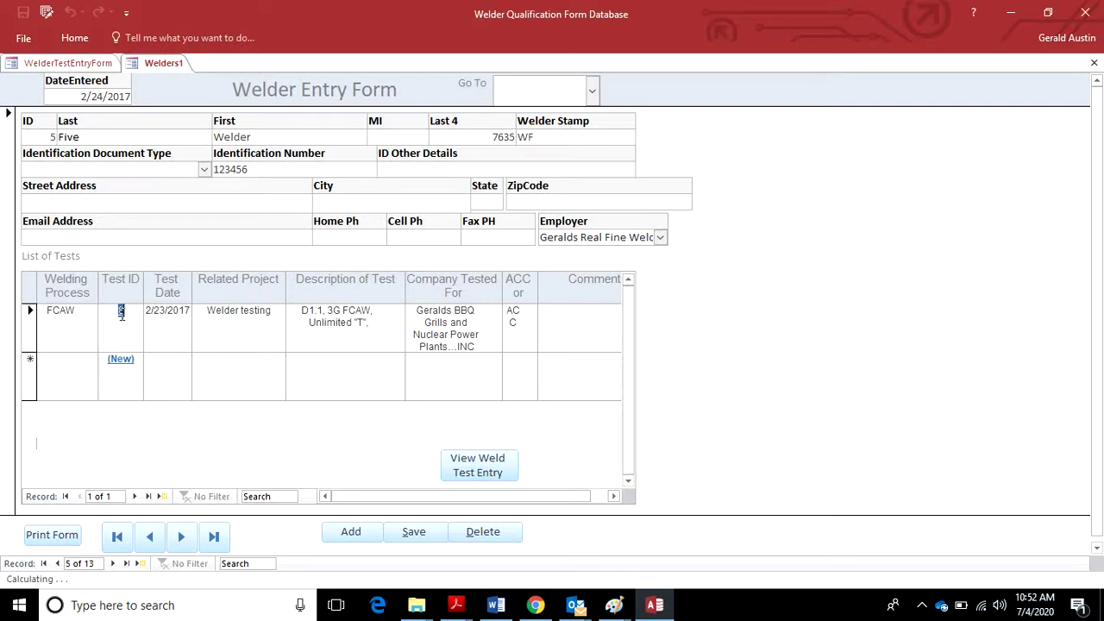
# View the weld test entry for the fifth welder's listed test and close the qualification entry form
pyautogui.click(262, 313)
pyautogui.click(477, 466)
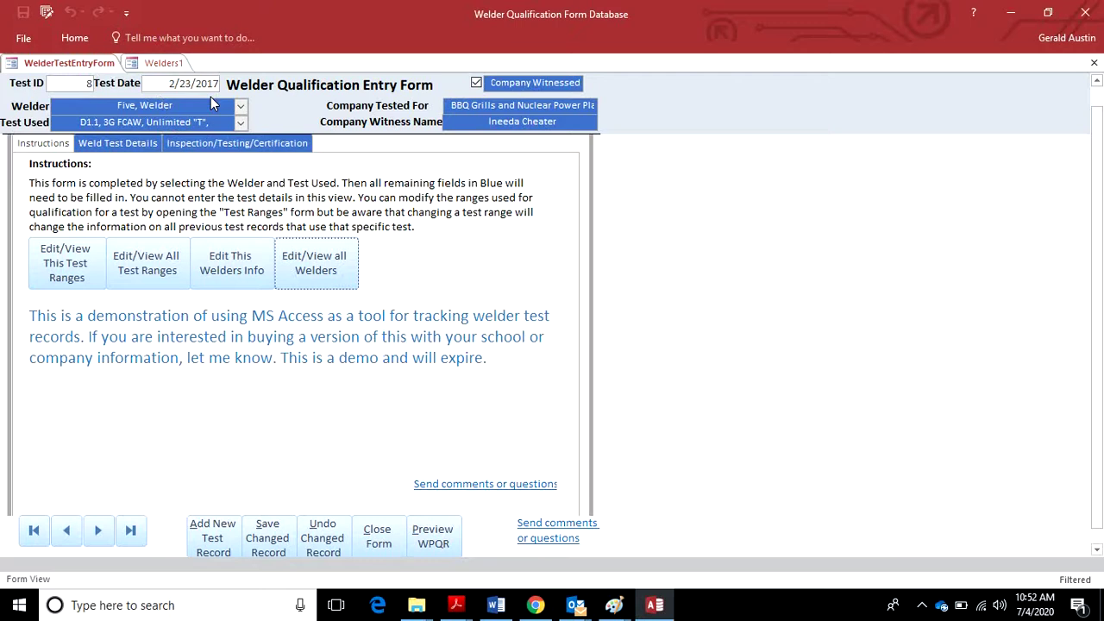
pyautogui.click(377, 537)
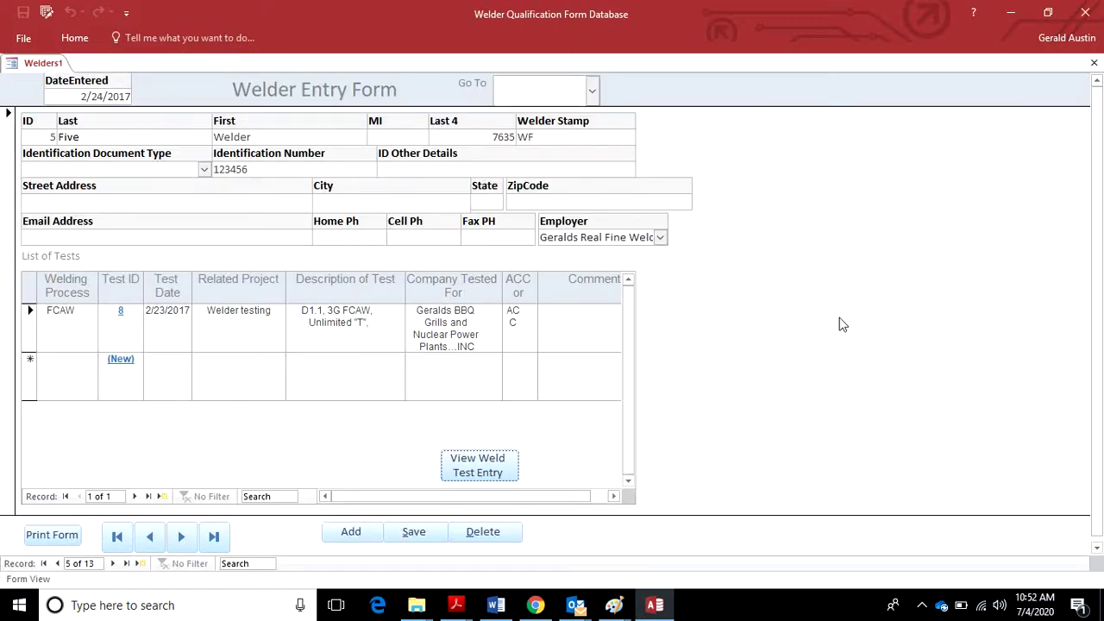